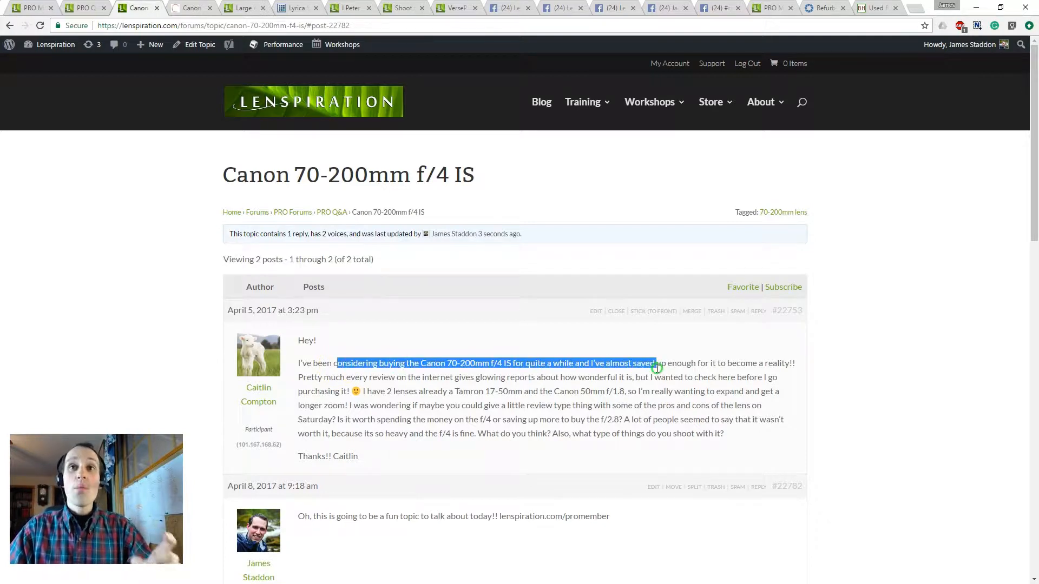
{"action": "left_click_drag", "start_coordinate": [656, 366], "coordinate": [754, 359]}
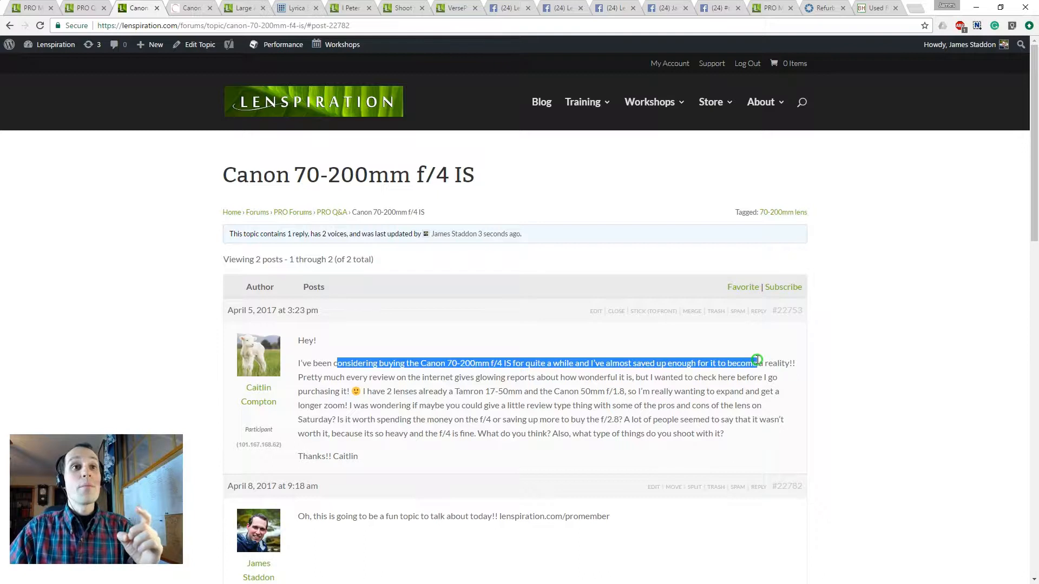
{"action": "left_click", "coordinate": [368, 379]}
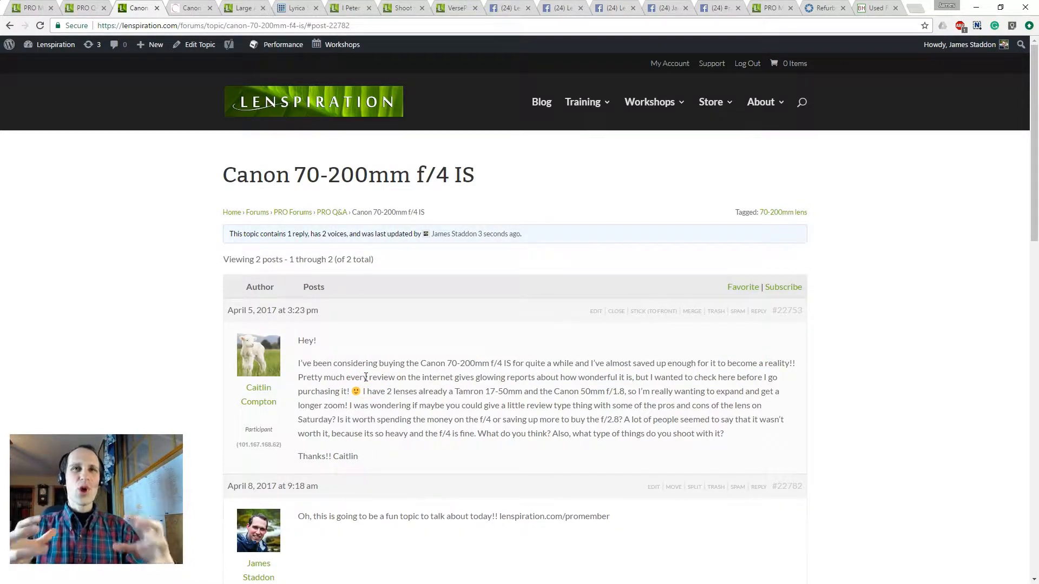
{"action": "left_click_drag", "start_coordinate": [367, 377], "coordinate": [535, 377]}
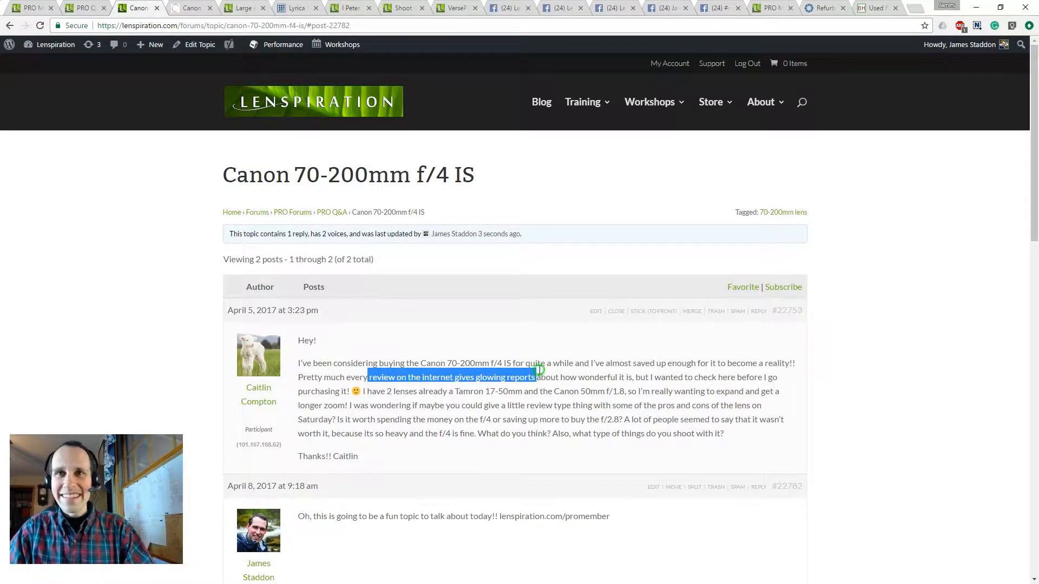
{"action": "left_click_drag", "start_coordinate": [650, 377], "coordinate": [479, 387]}
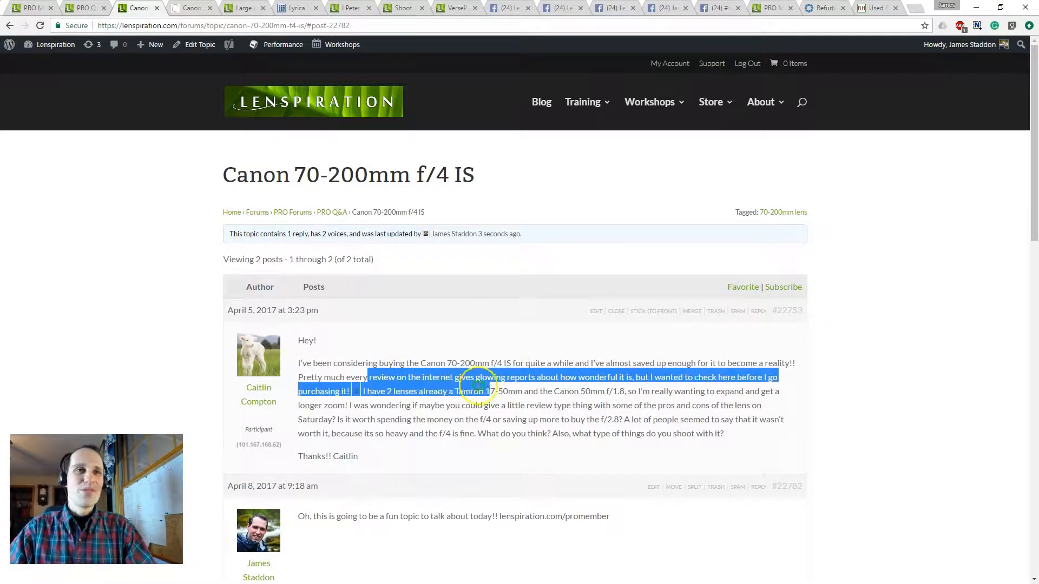
{"action": "left_click", "coordinate": [457, 391]}
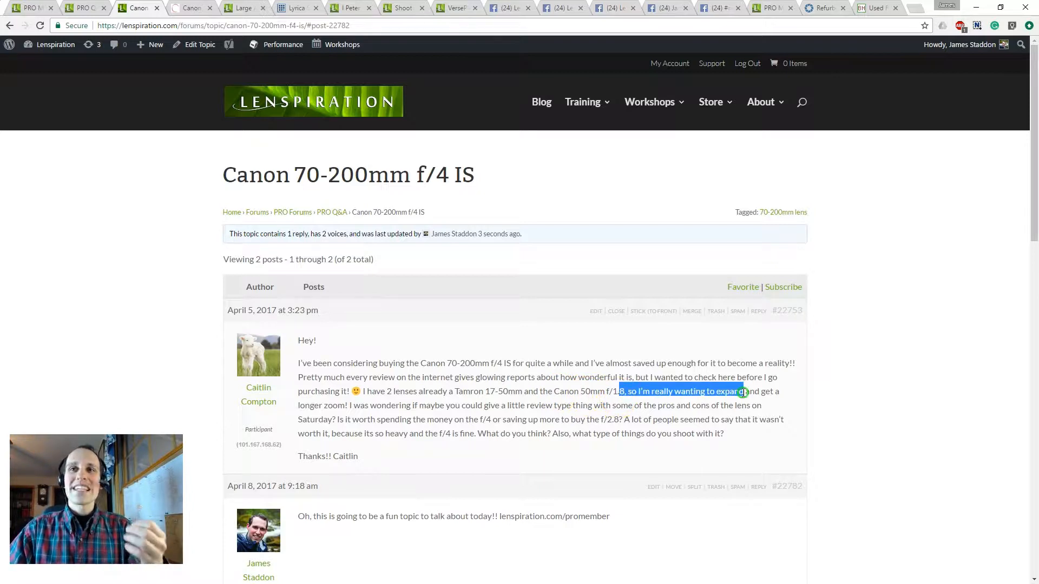
{"action": "left_click_drag", "start_coordinate": [744, 392], "coordinate": [349, 404]}
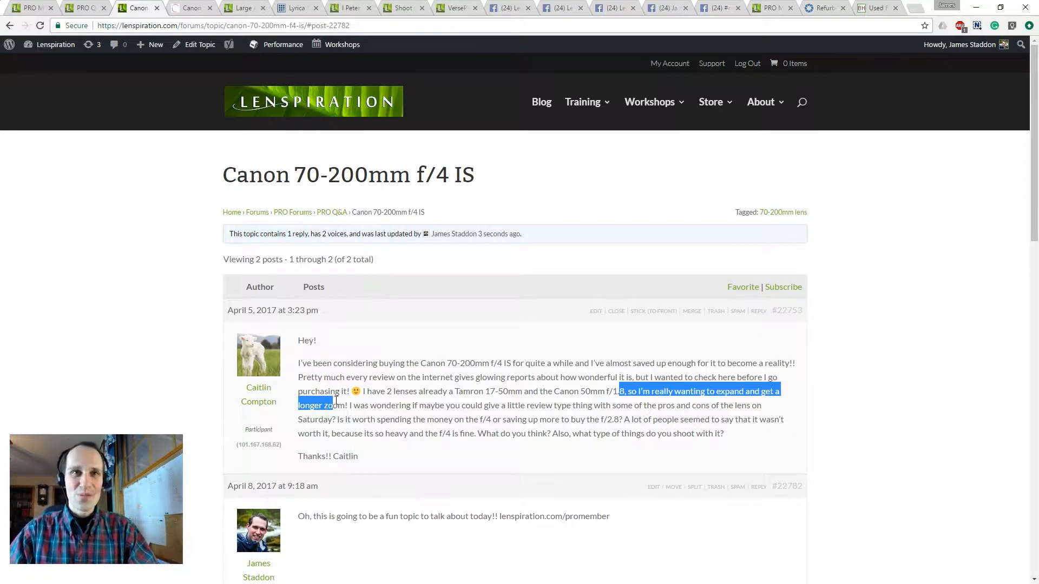
{"action": "left_click", "coordinate": [350, 405]}
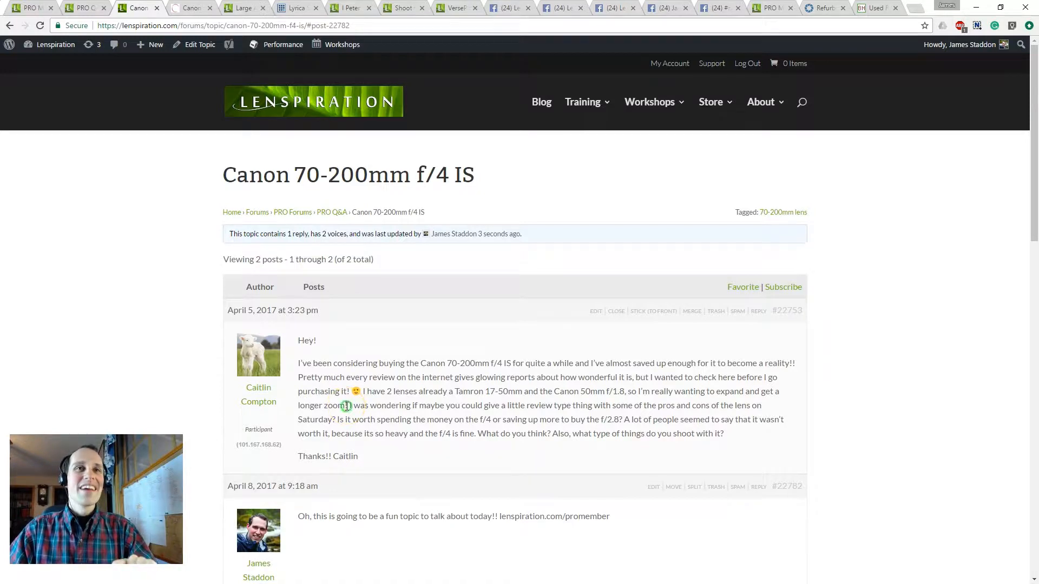
{"action": "left_click_drag", "start_coordinate": [461, 410], "coordinate": [595, 404]}
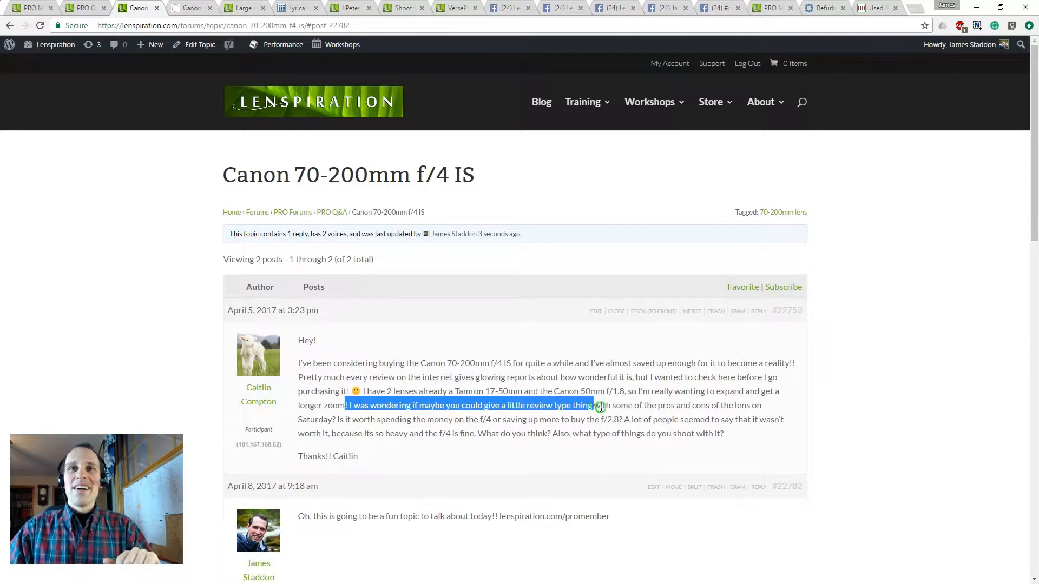
{"action": "mouse_move", "coordinate": [758, 409]}
{"action": "left_mouse_down"}
{"action": "mouse_move", "coordinate": [347, 406]}
{"action": "mouse_move", "coordinate": [312, 418]}
{"action": "left_mouse_up"}
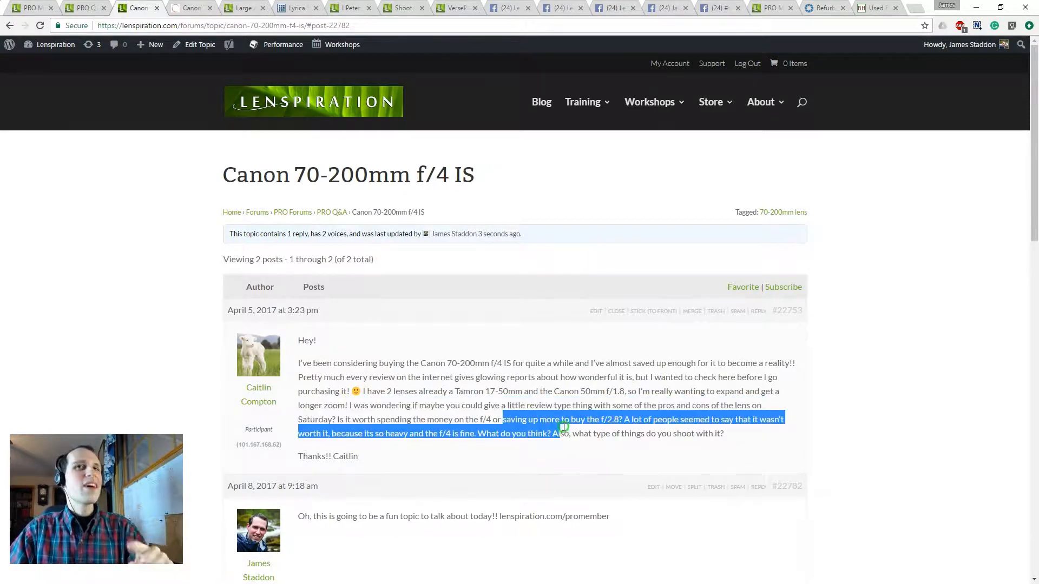
{"action": "left_click_drag", "start_coordinate": [503, 419], "coordinate": [652, 417]}
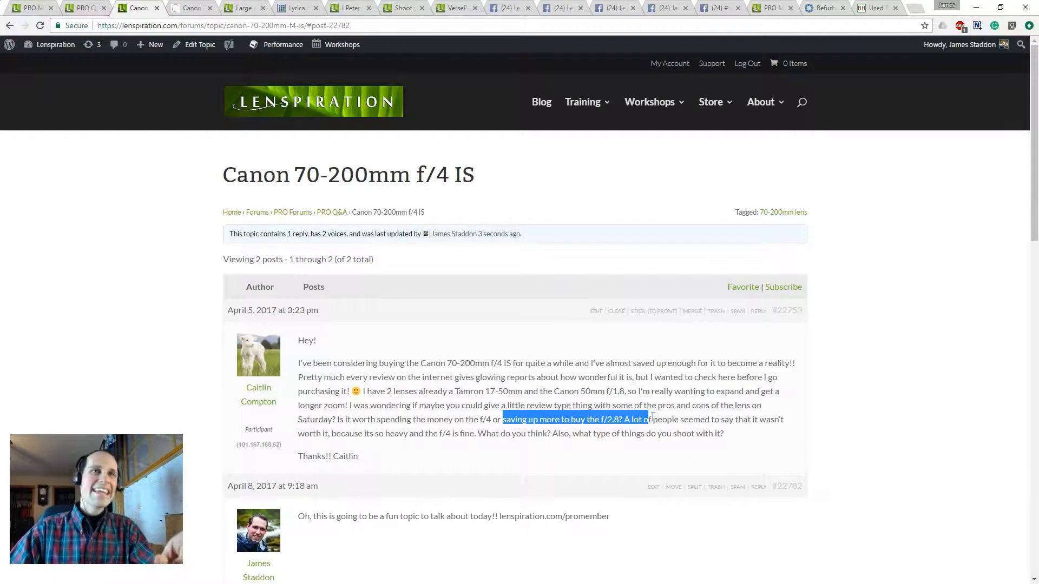
{"action": "left_click_drag", "start_coordinate": [325, 433], "coordinate": [388, 436]}
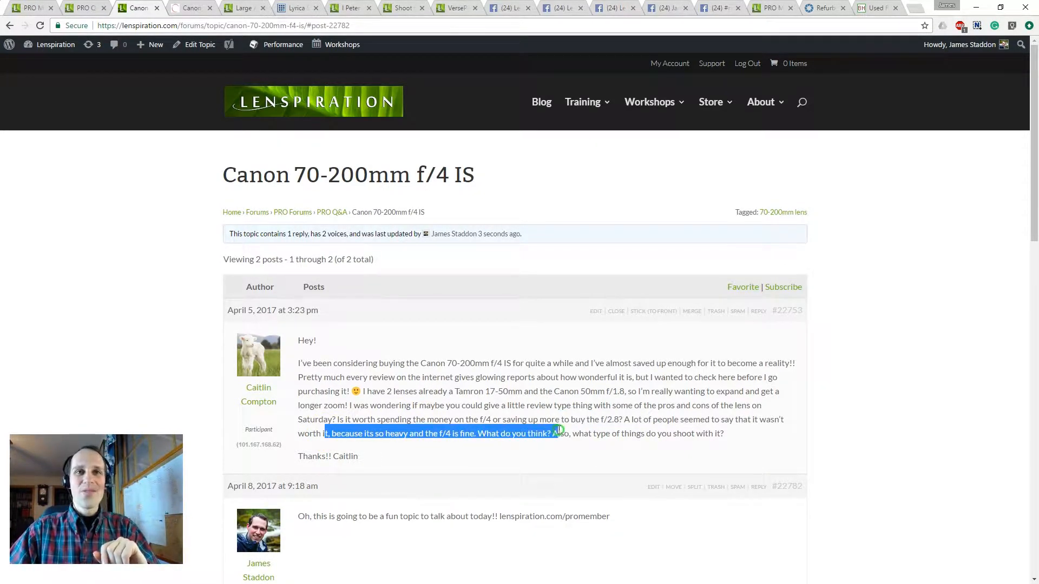
{"action": "left_click", "coordinate": [594, 434]}
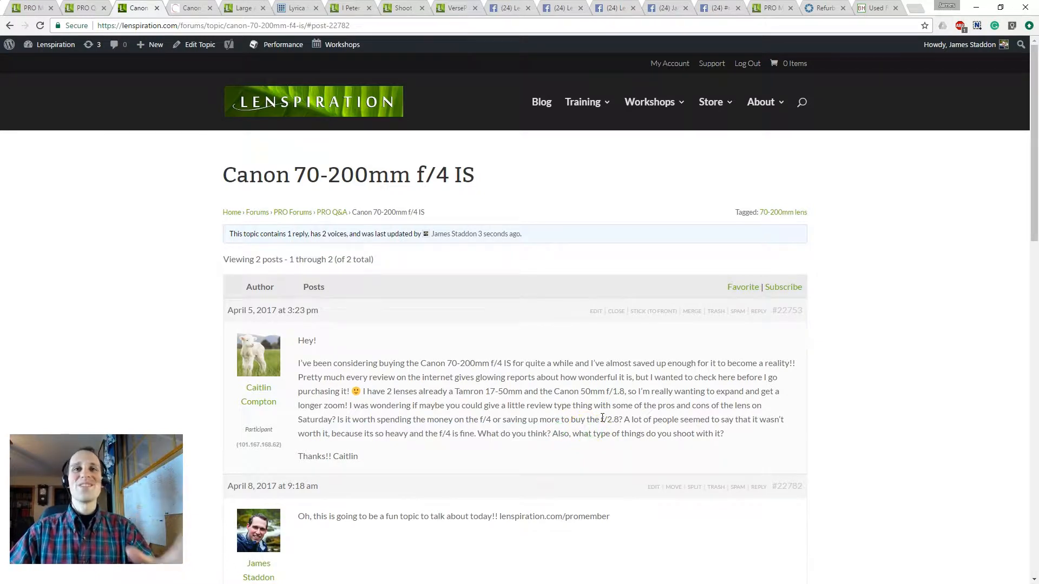
{"action": "left_click", "coordinate": [608, 430]}
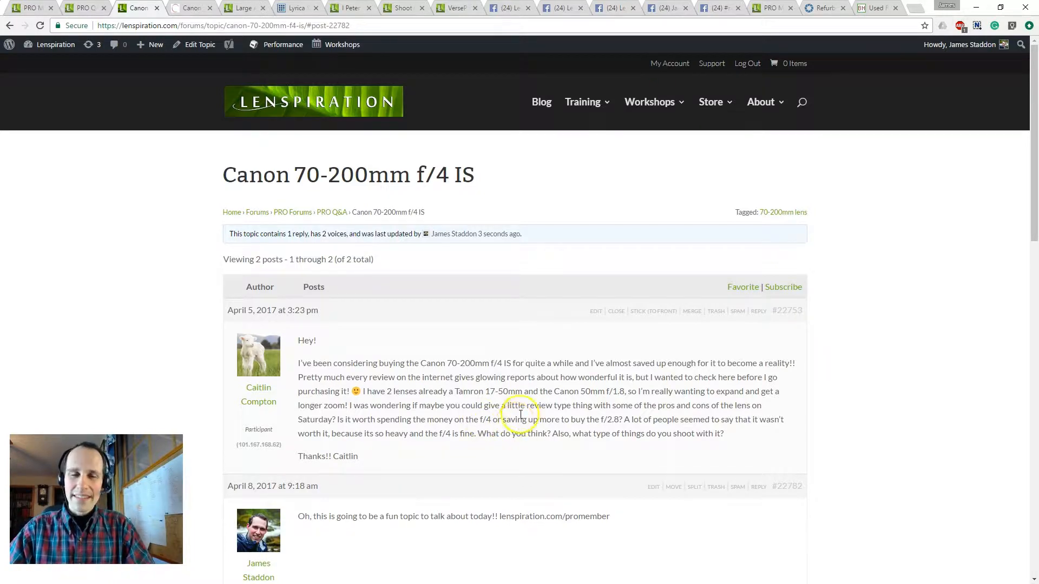
{"action": "scroll", "coordinate": [527, 394], "scroll_direction": "down", "scroll_amount": 3}
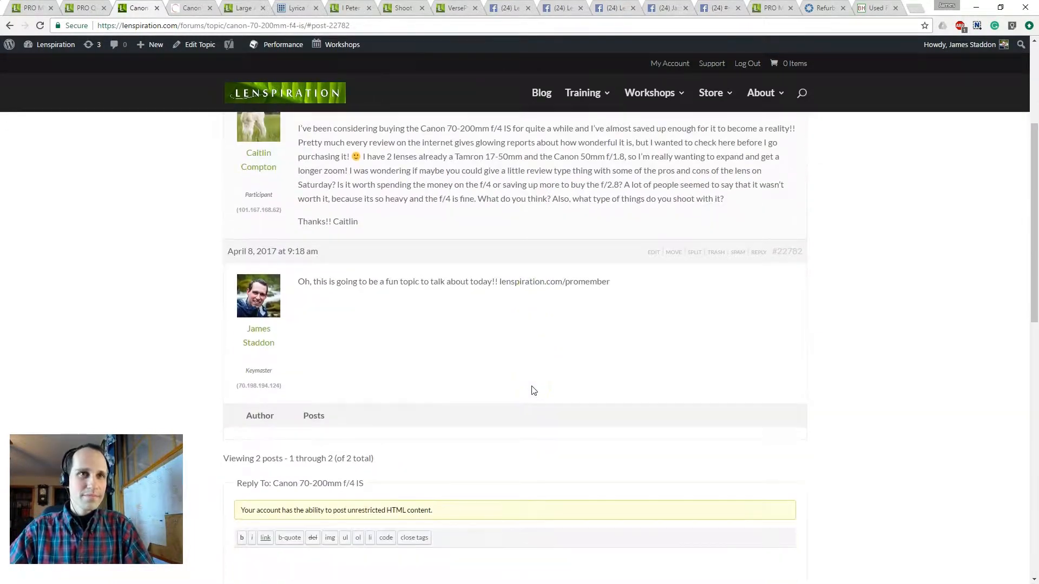
{"action": "scroll", "coordinate": [531, 390], "scroll_direction": "up", "scroll_amount": 1}
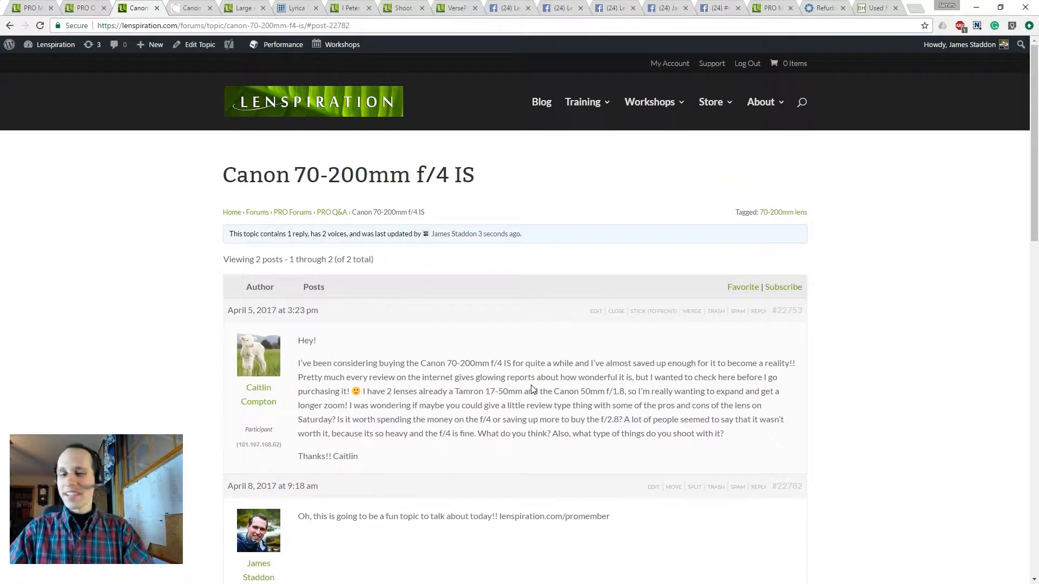